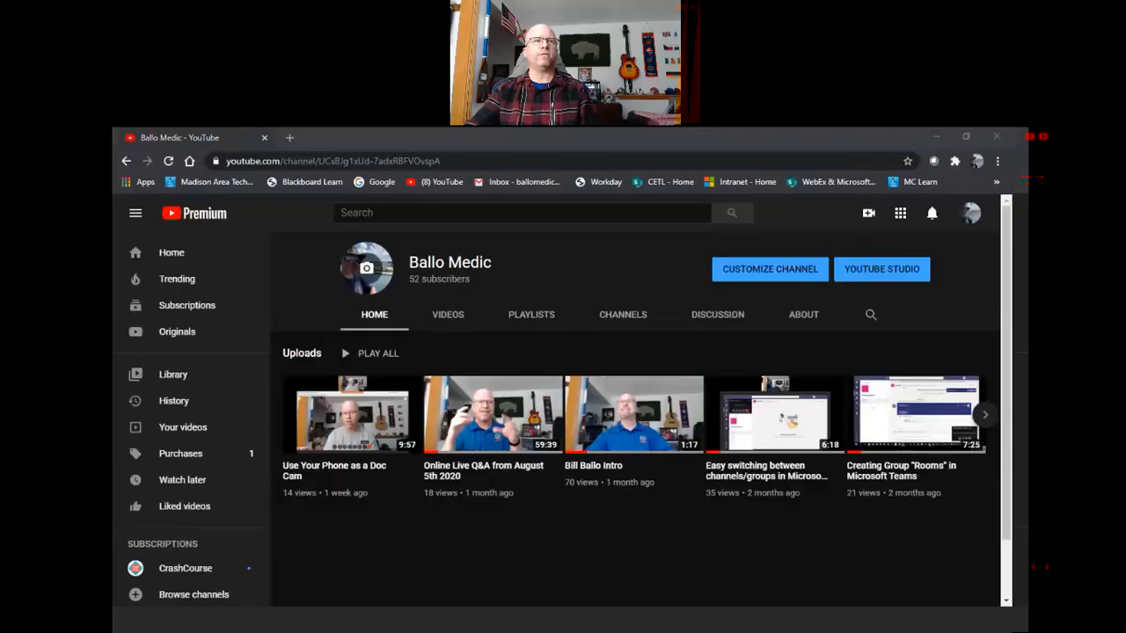
Navigate Chrome to webex.com, correcting the address before loading the Webex homepage.
click(264, 161)
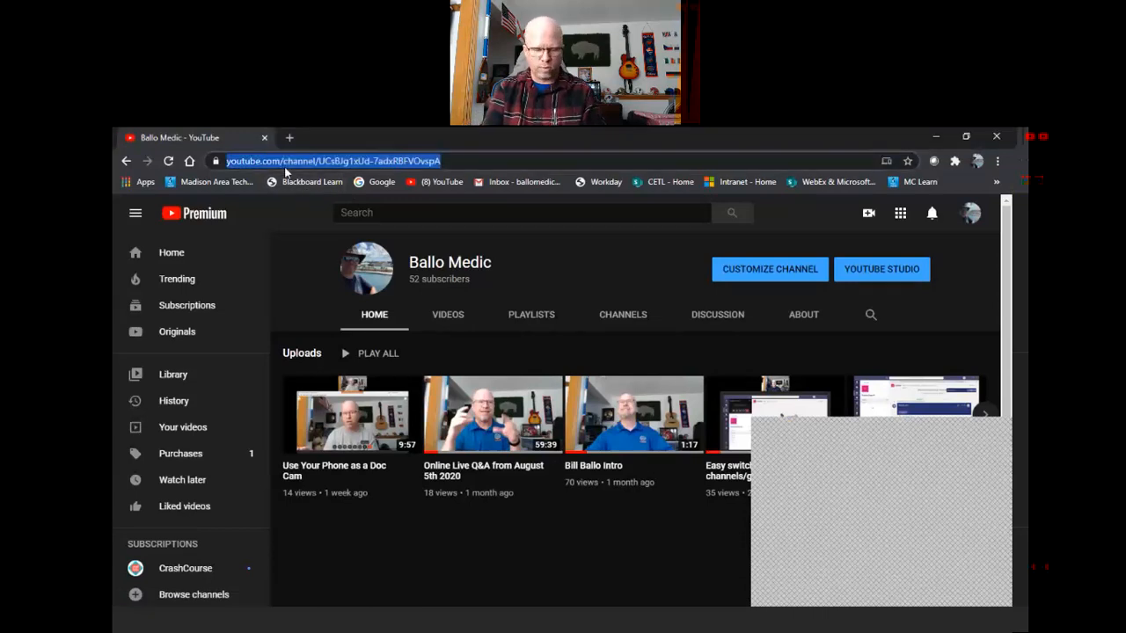
text(webex.com\)
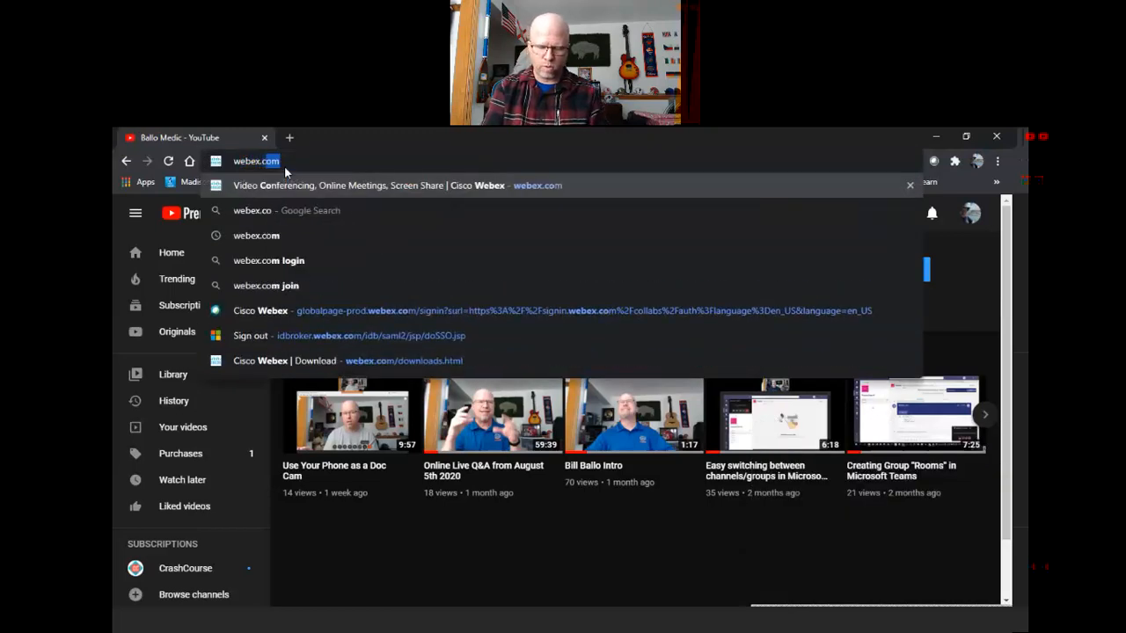
key(BackSpace)
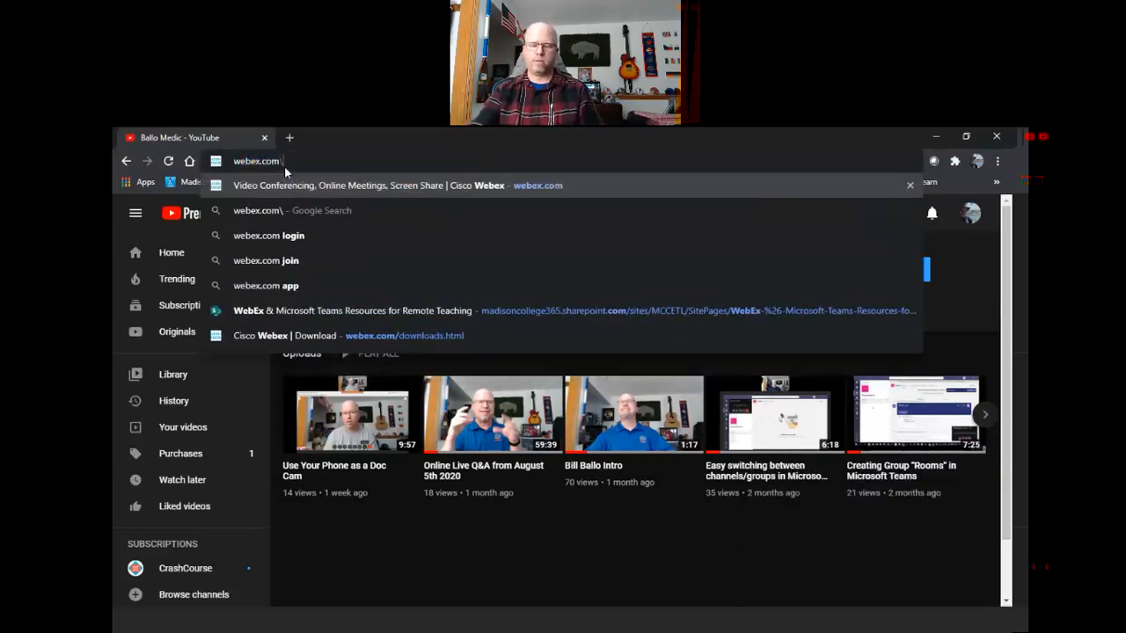
key(Return)
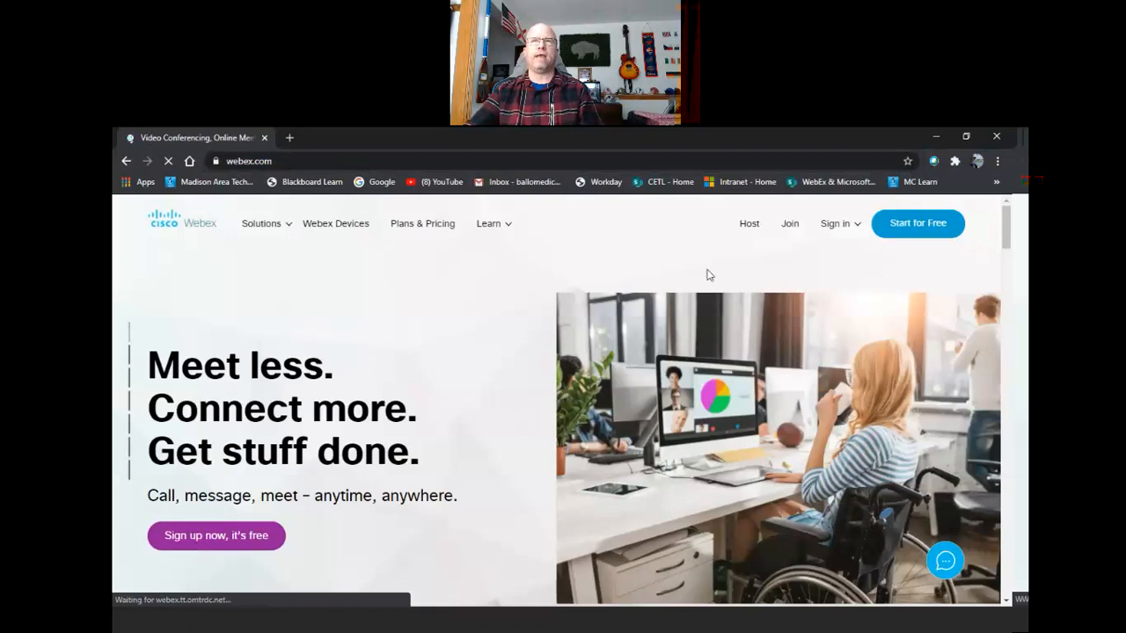
Begin signing in to Webex Meetings and submit the college email address.
click(836, 230)
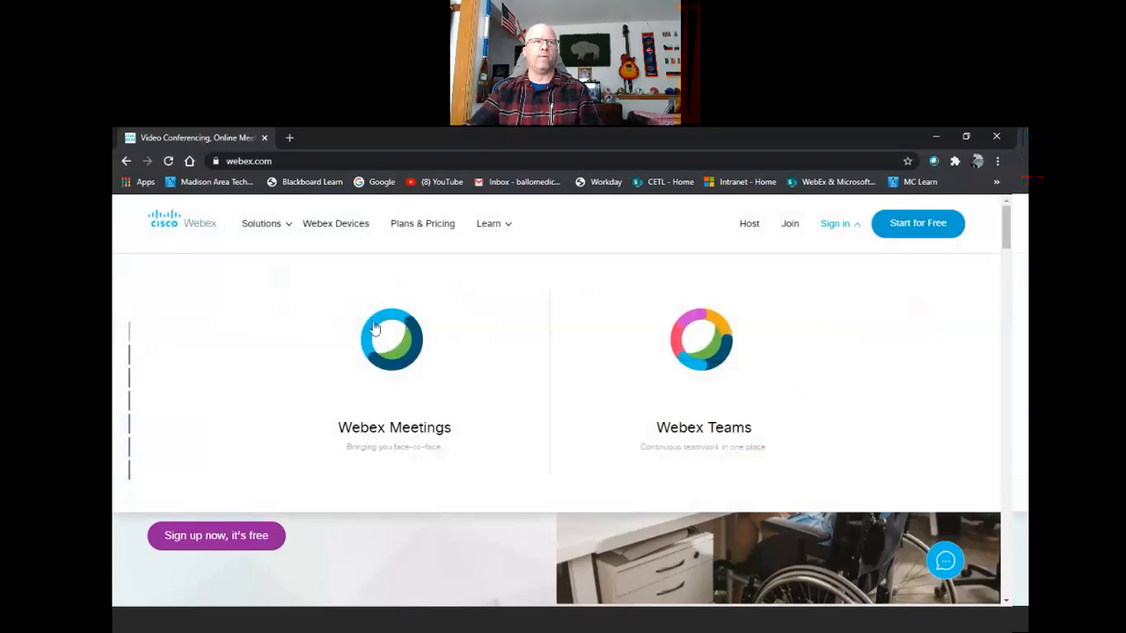
click(393, 342)
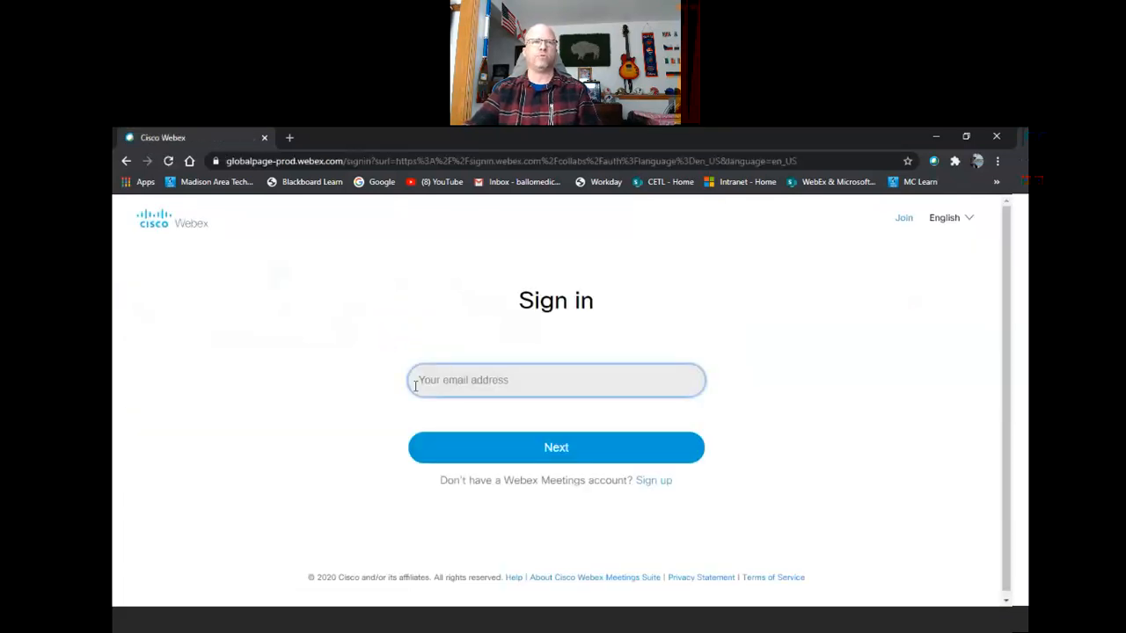
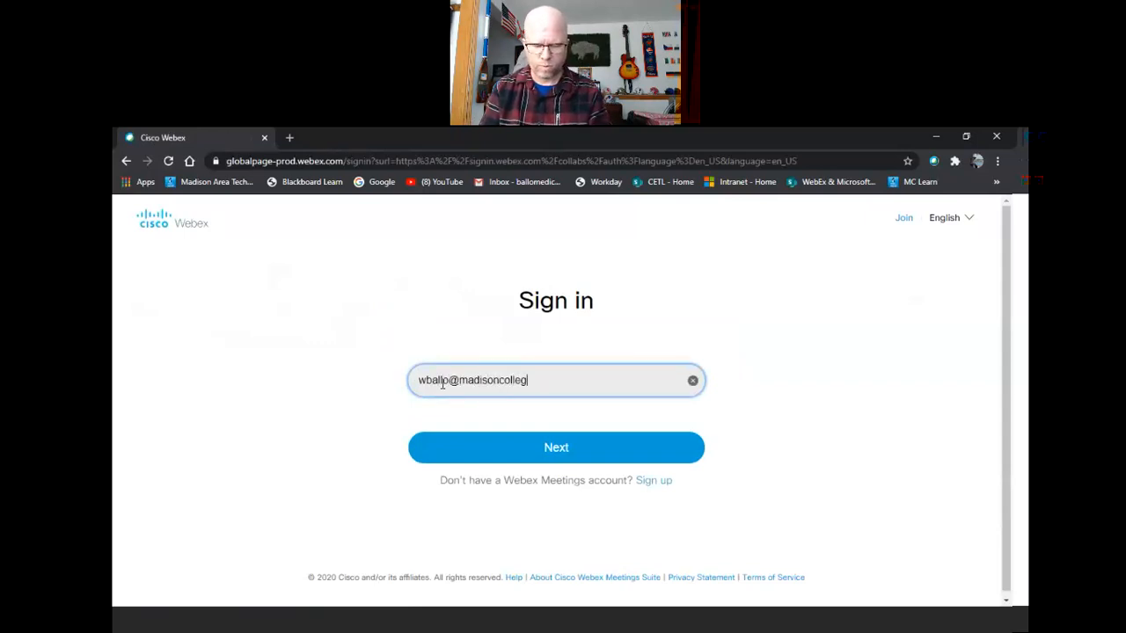
key(Return)
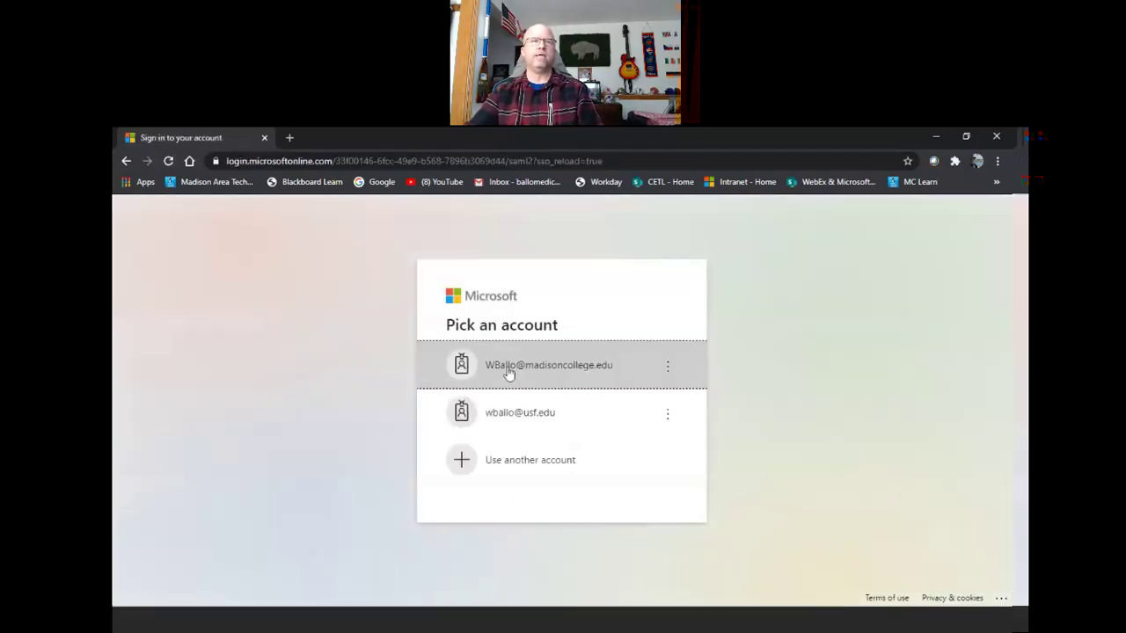
Choose the first listed organization account and complete sign-in to reach the Webex dashboard.
click(508, 372)
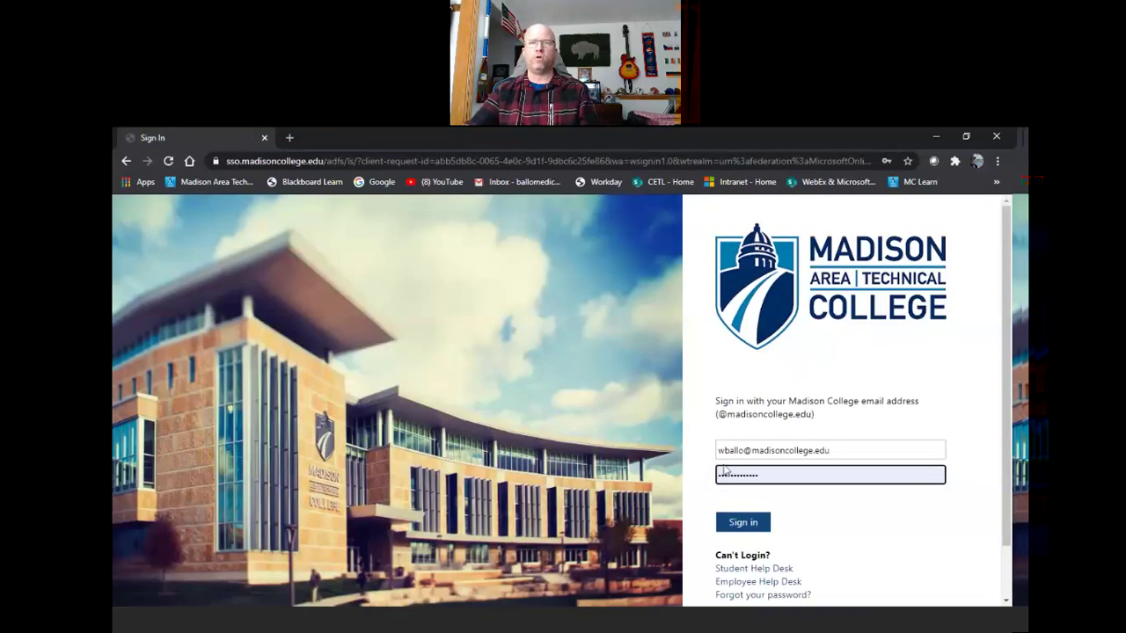
click(757, 523)
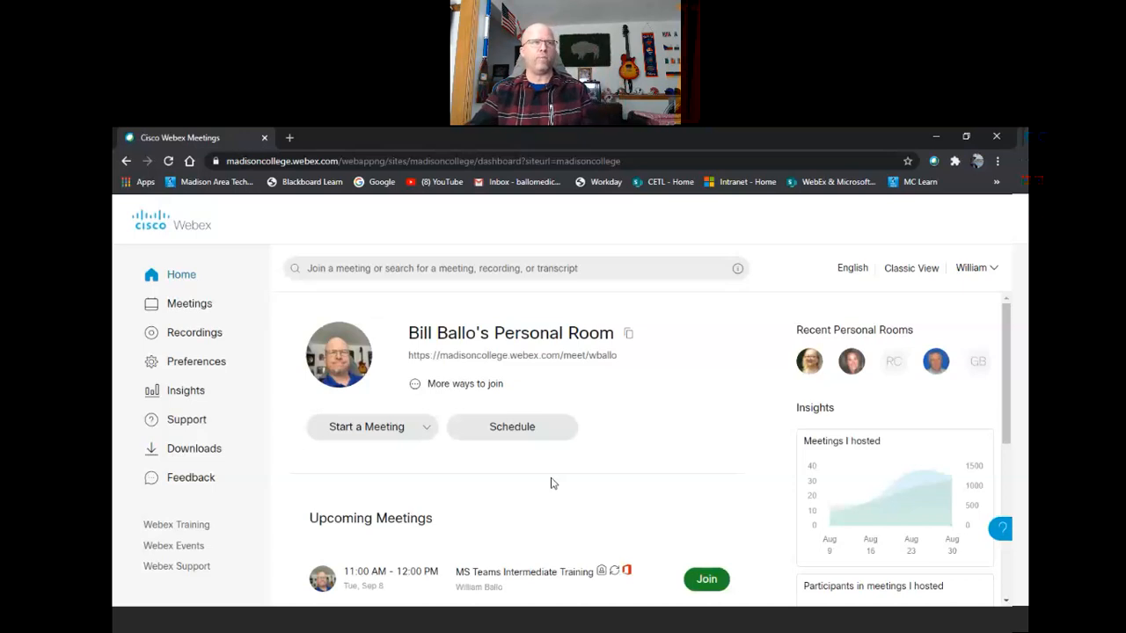
Show My Recorded Meetings from the Recordings entry in the sidebar.
click(188, 337)
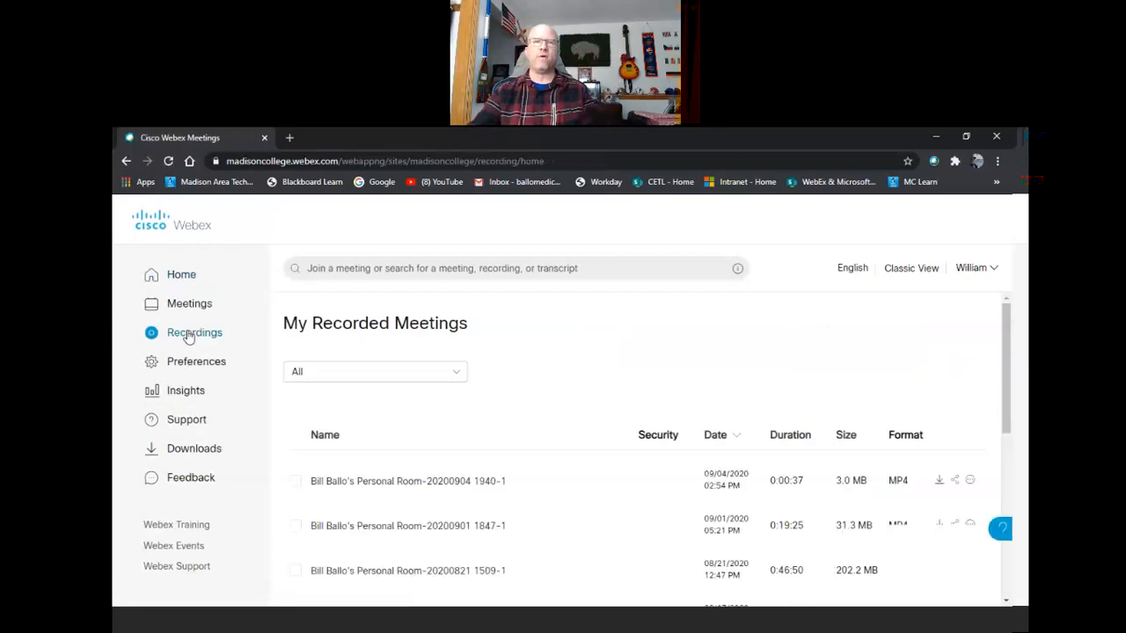
scroll(580, 466, down, 1)
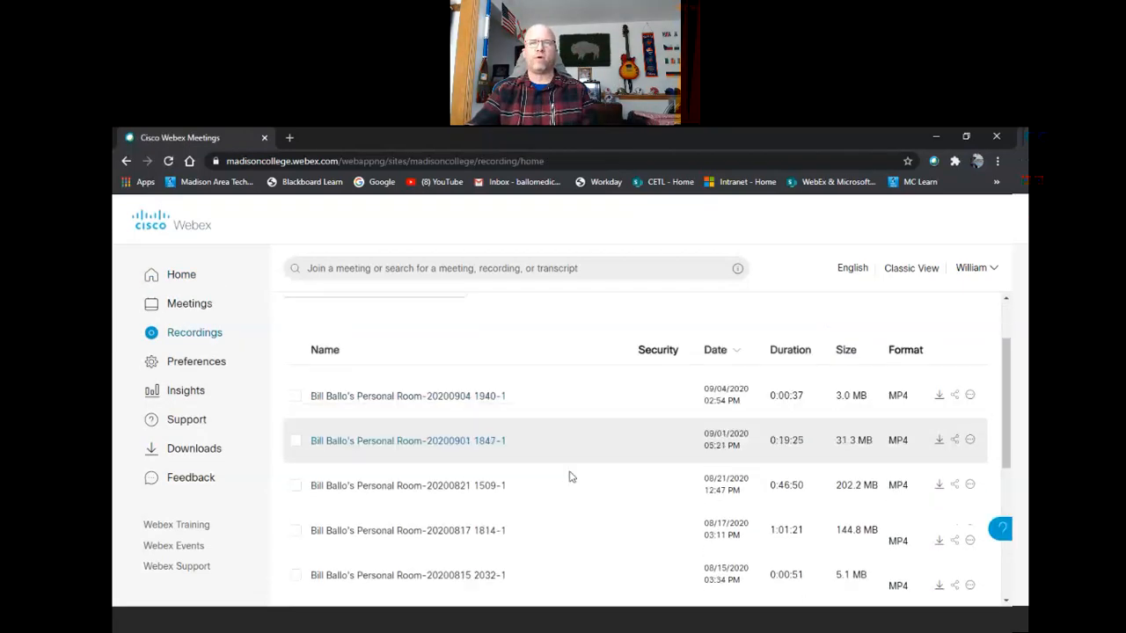
scroll(568, 475, down, 3)
scroll(569, 476, up, 2)
scroll(572, 477, up, 2)
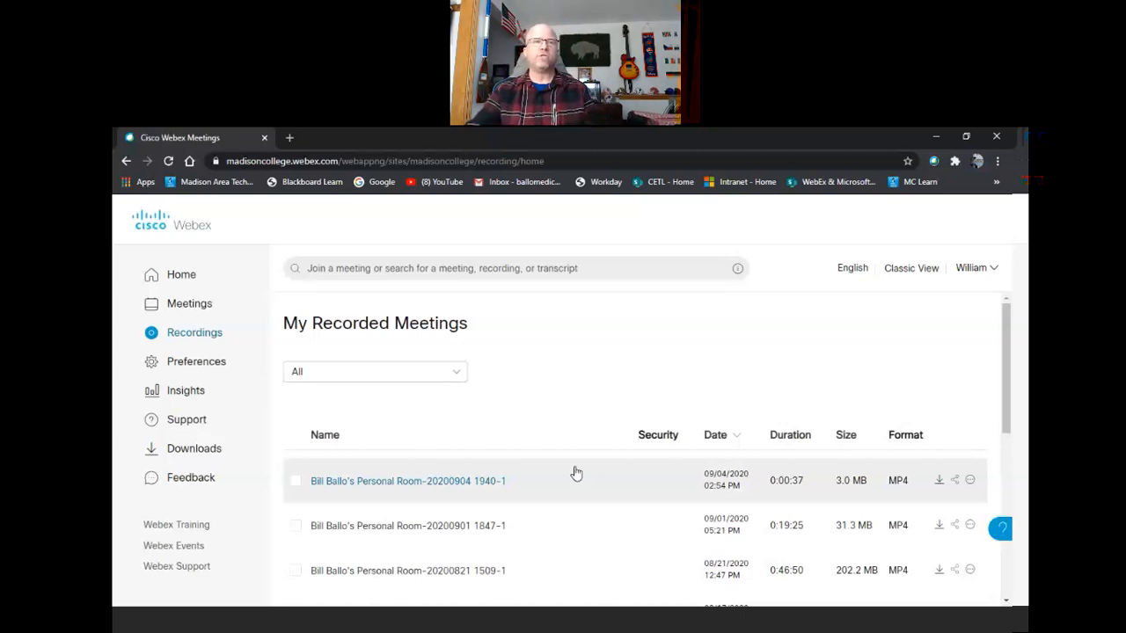
scroll(519, 486, down, 1)
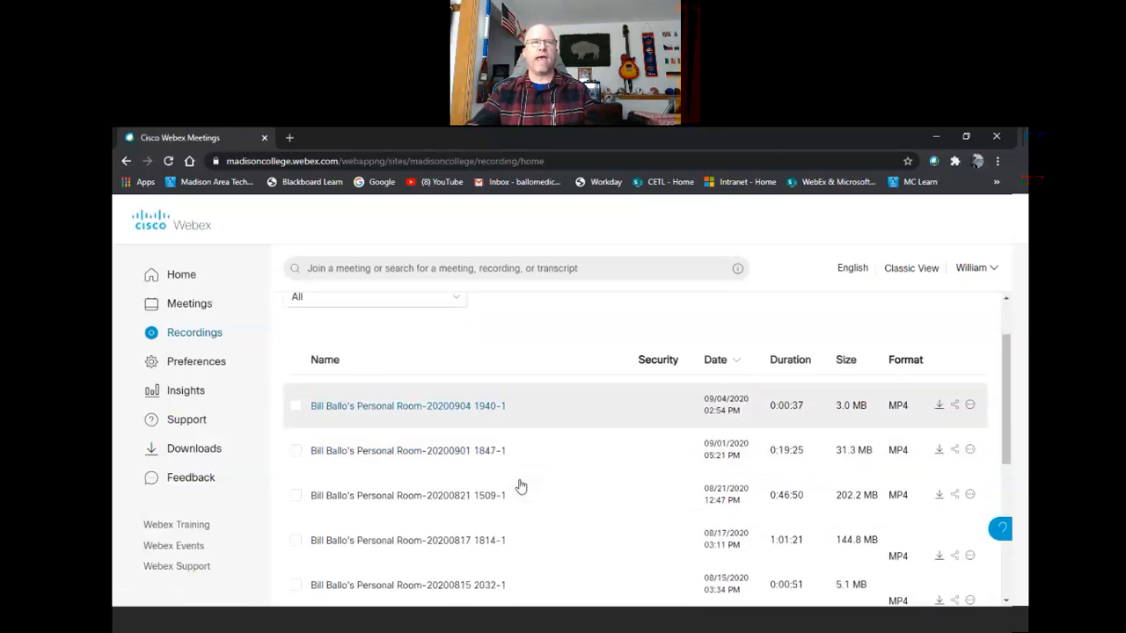
scroll(520, 485, down, 1)
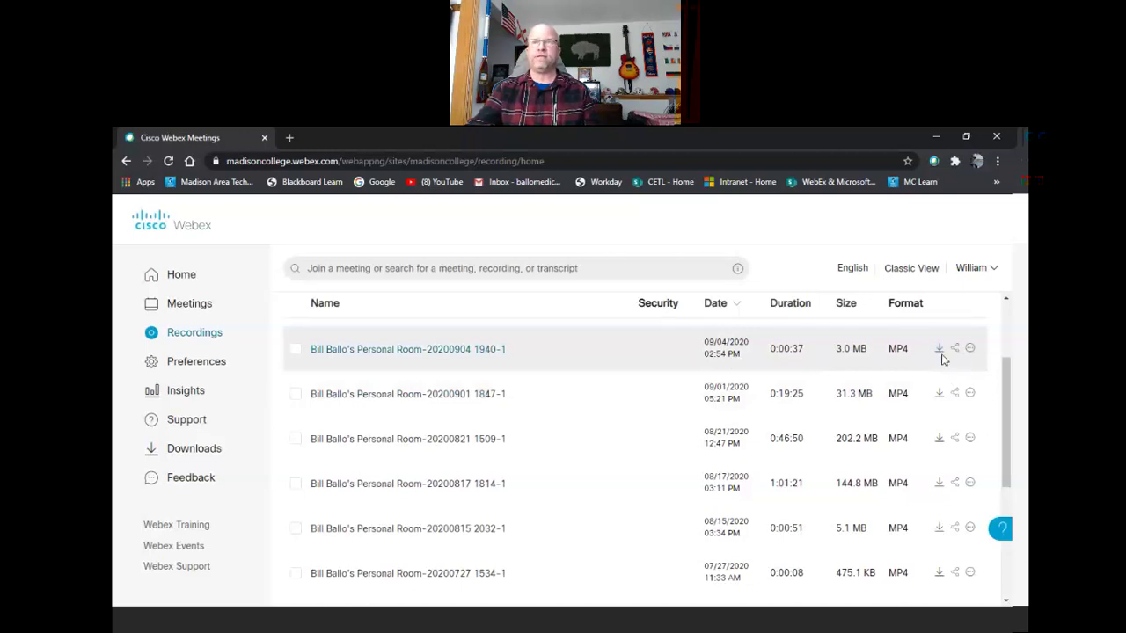
click(970, 350)
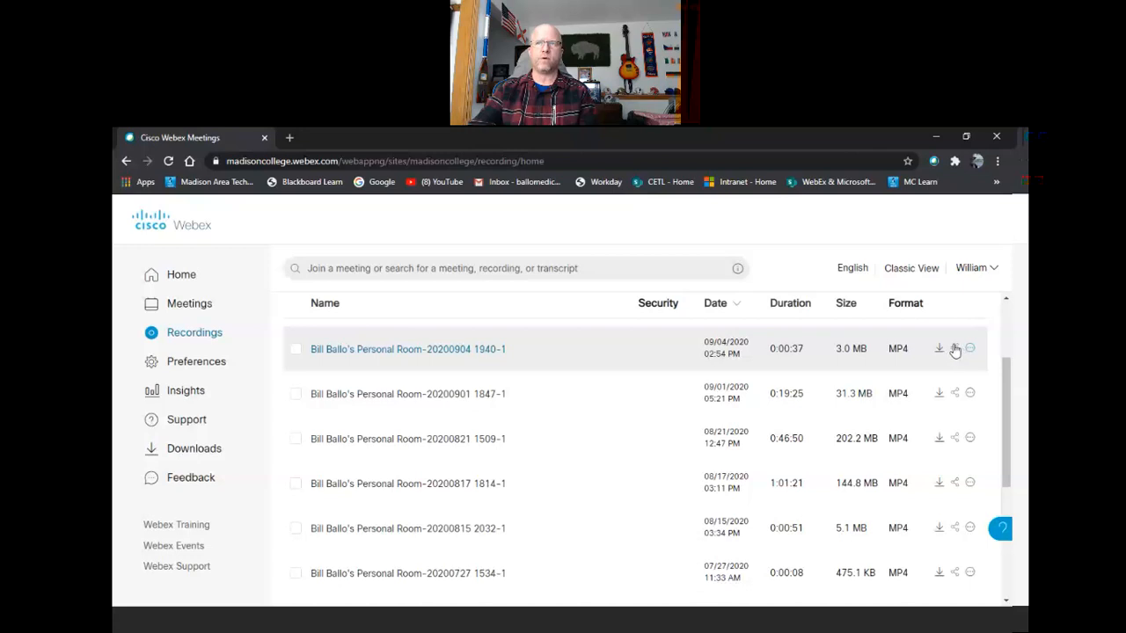
Share the 09/04/2020 recording and copy its public link to the clipboard.
click(955, 350)
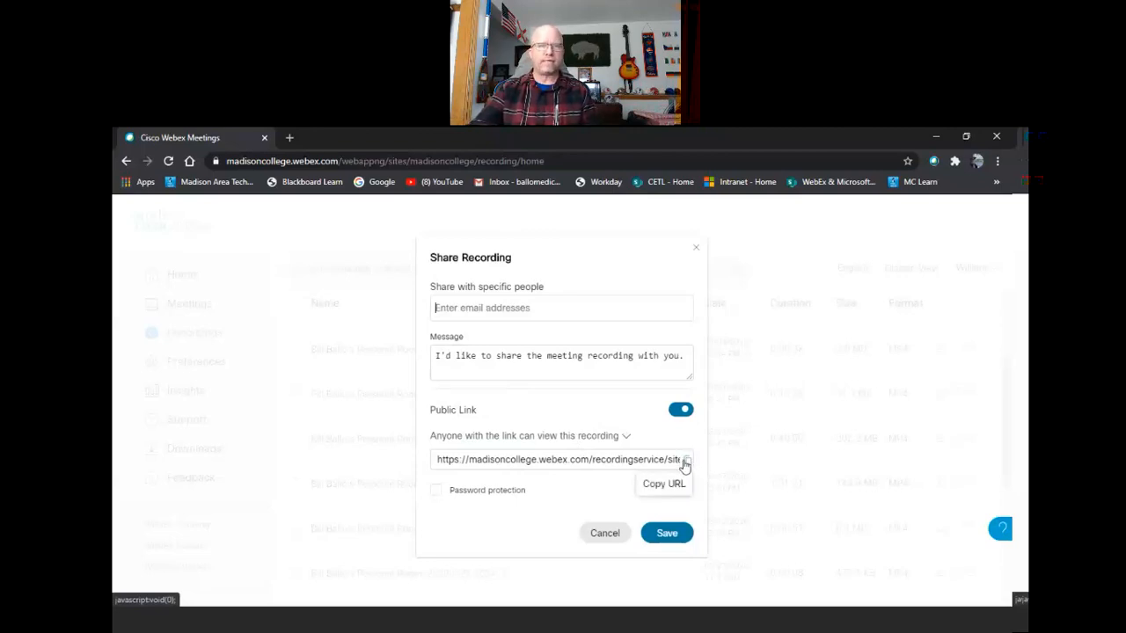
click(687, 463)
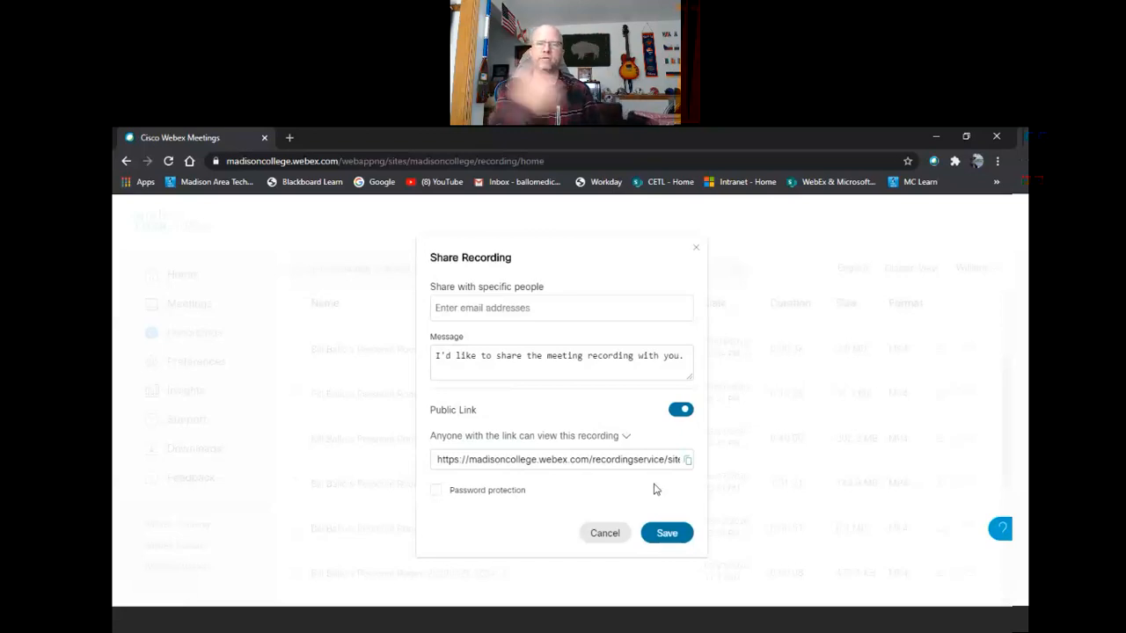
Cancel the Share Recording dialog to return to the recordings list.
click(611, 532)
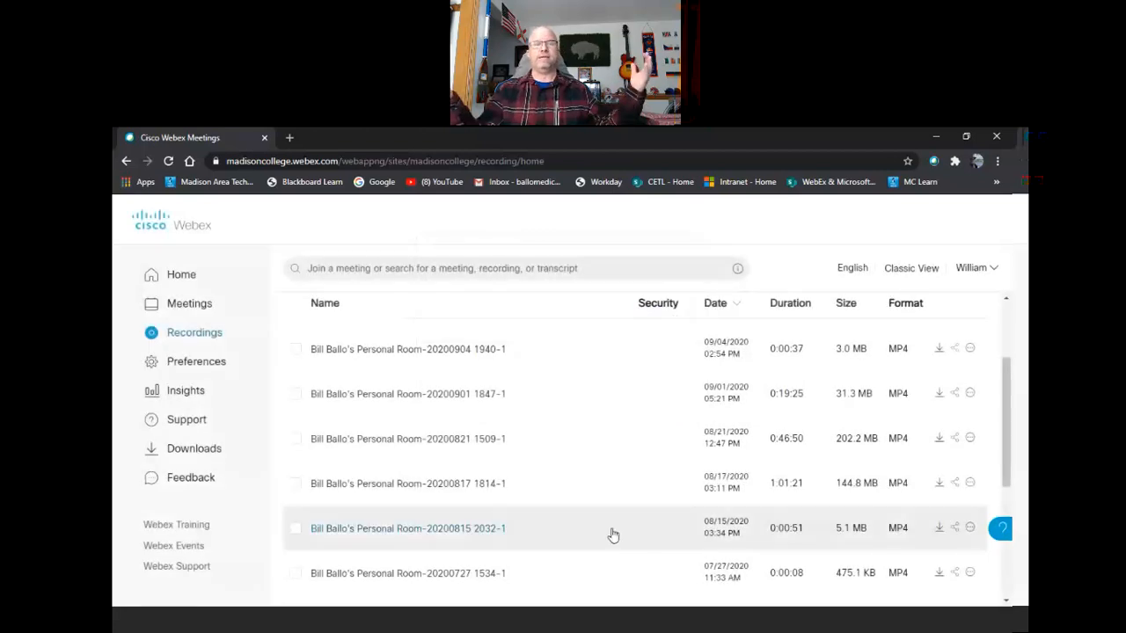